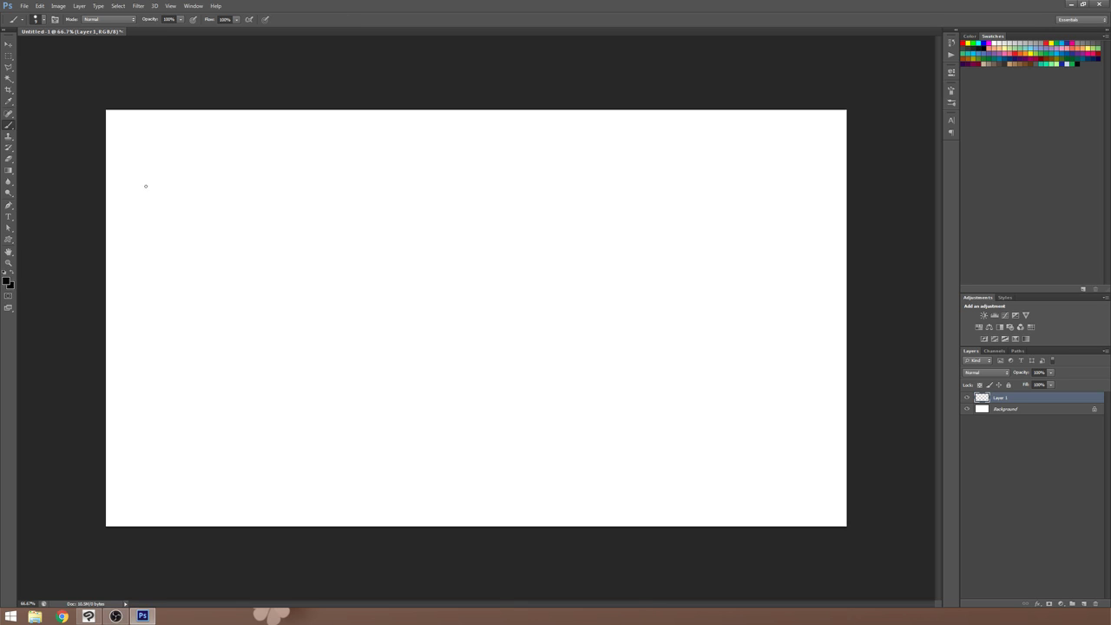
Draw four straight black horizontal lines joined end to end across the Photoshop canvas
drag(178, 234, 407, 244)
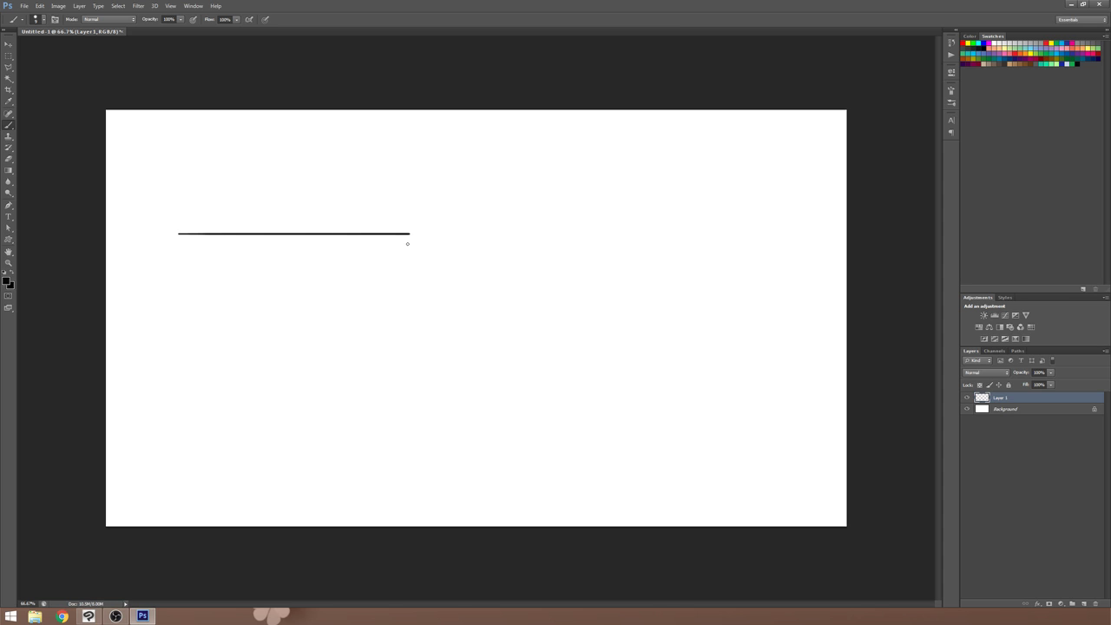
shift+click(219, 211)
drag(220, 211, 535, 218)
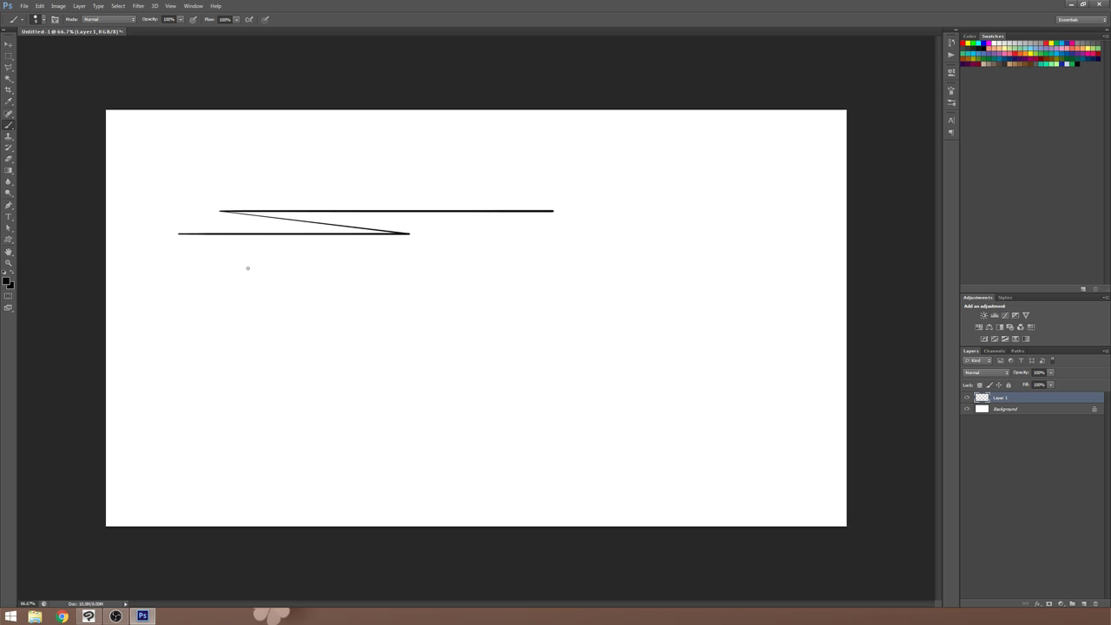
shift+click(213, 271)
drag(213, 271, 459, 272)
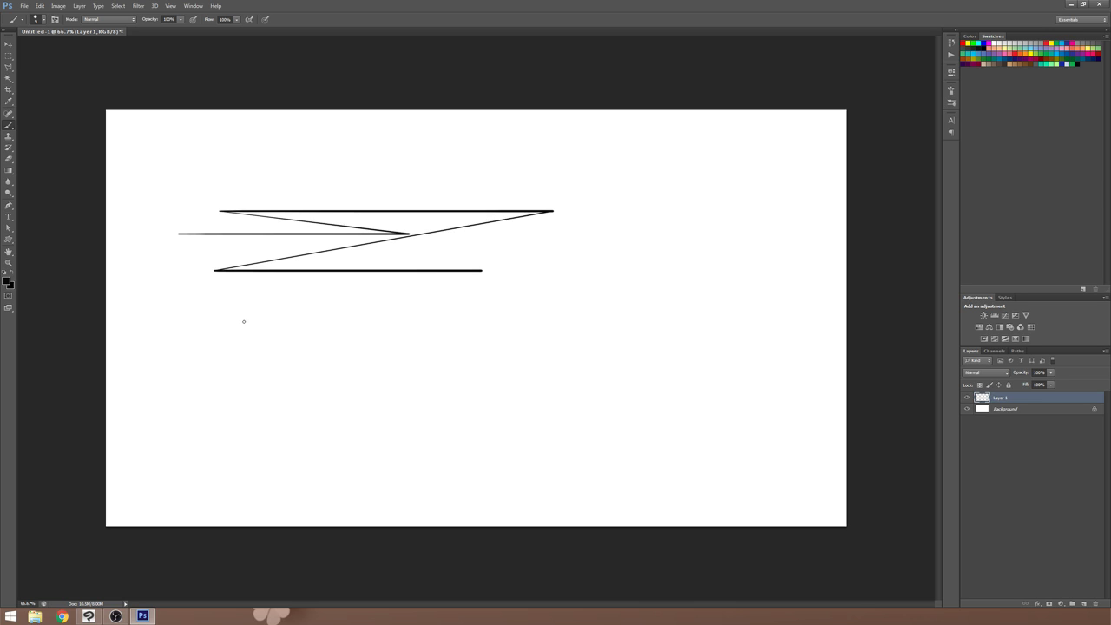
mouse_move(195, 322)
mouse_down()
mouse_move(474, 332)
mouse_move(583, 351)
mouse_up()
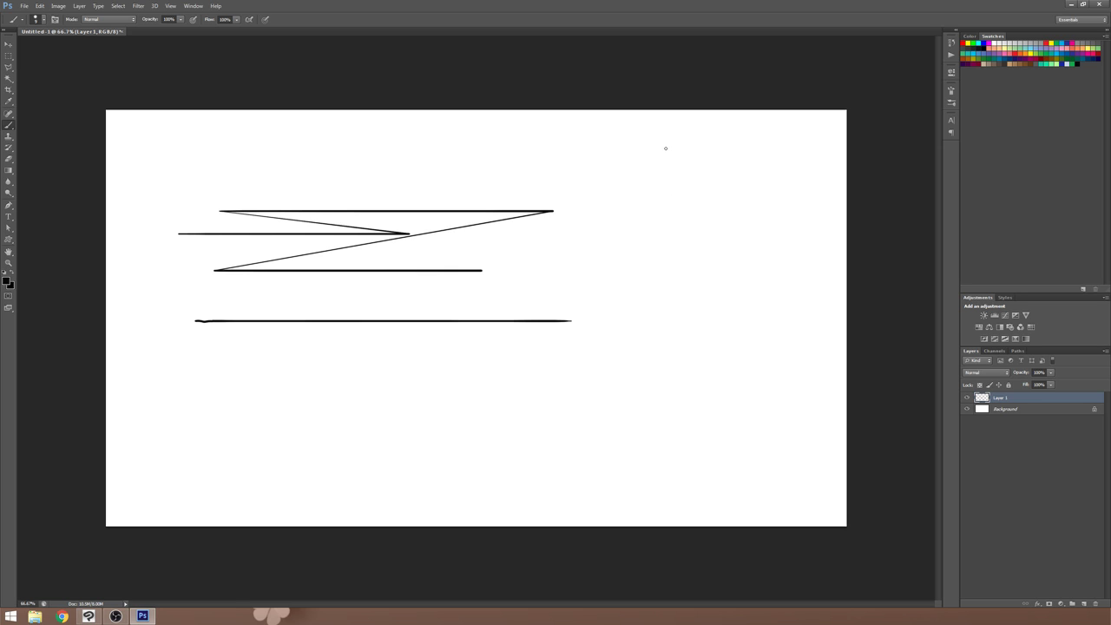
Add vertical and diagonal straight lines across the canvas, then minimize Photoshop
mouse_move(666, 149)
mouse_down()
mouse_move(668, 199)
mouse_move(694, 240)
mouse_move(714, 188)
mouse_move(721, 403)
mouse_move(607, 131)
mouse_move(607, 439)
mouse_move(596, 373)
mouse_move(537, 439)
mouse_up()
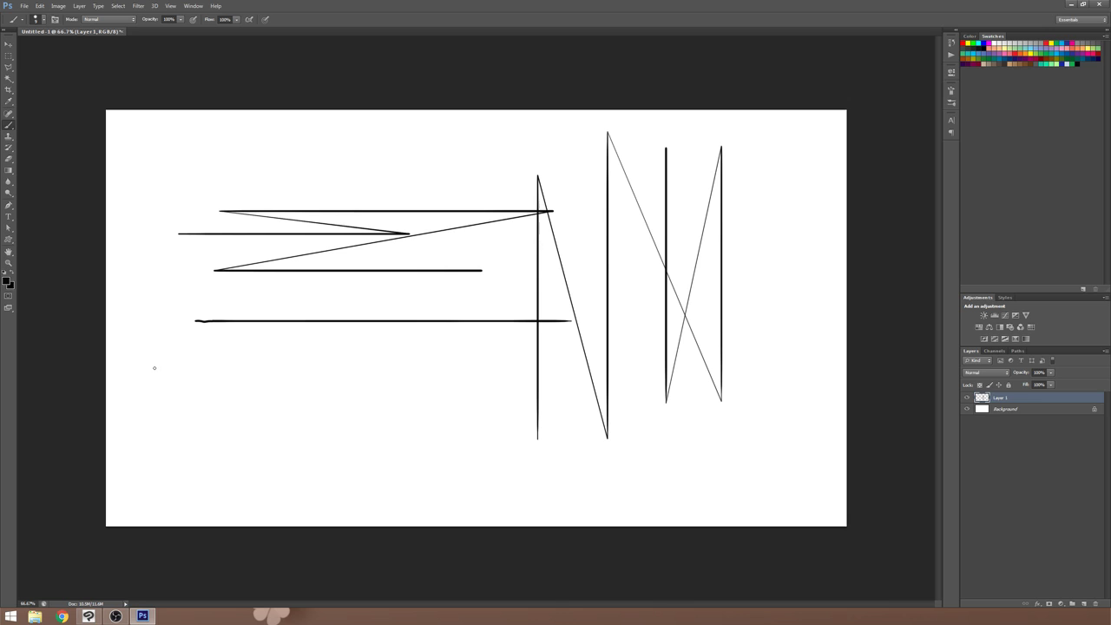
shift+click(405, 415)
shift+click(226, 348)
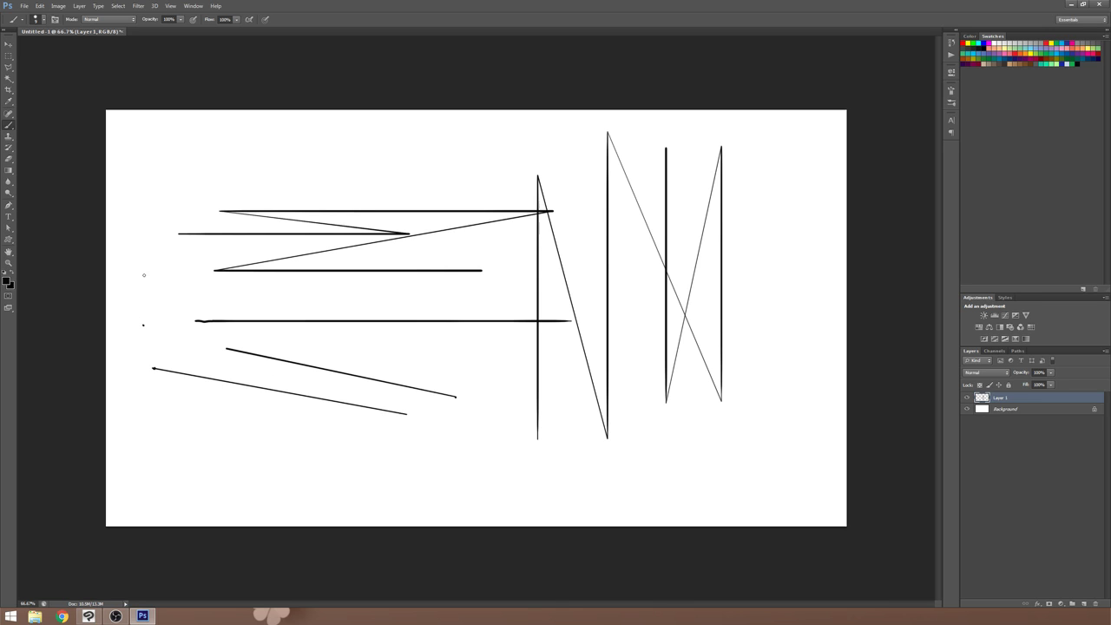
shift+click(183, 155)
shift+click(426, 353)
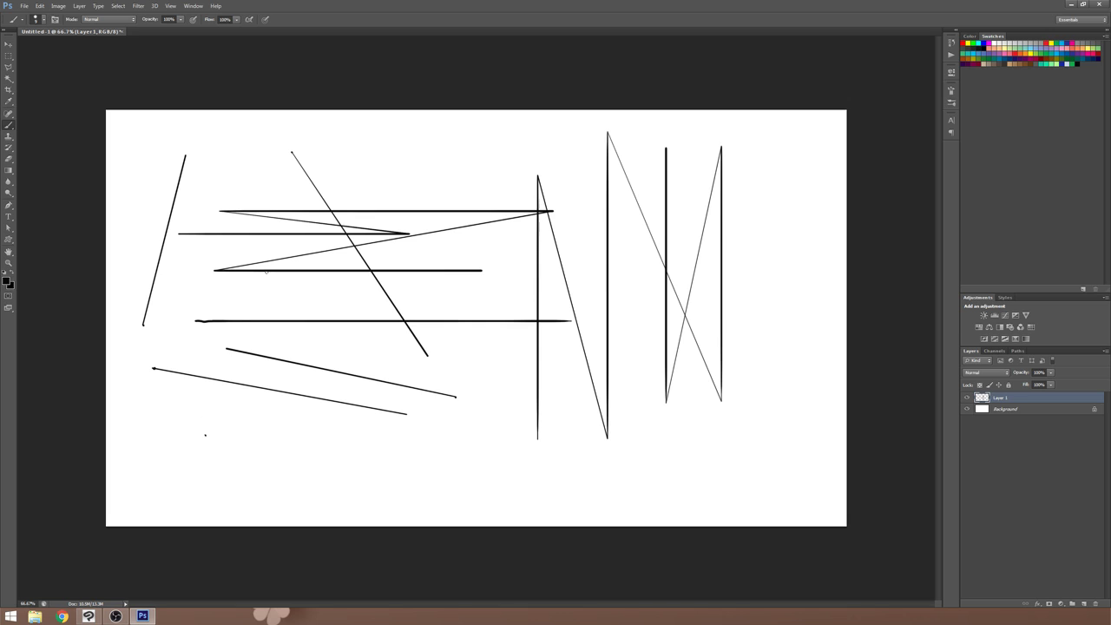
shift+click(269, 186)
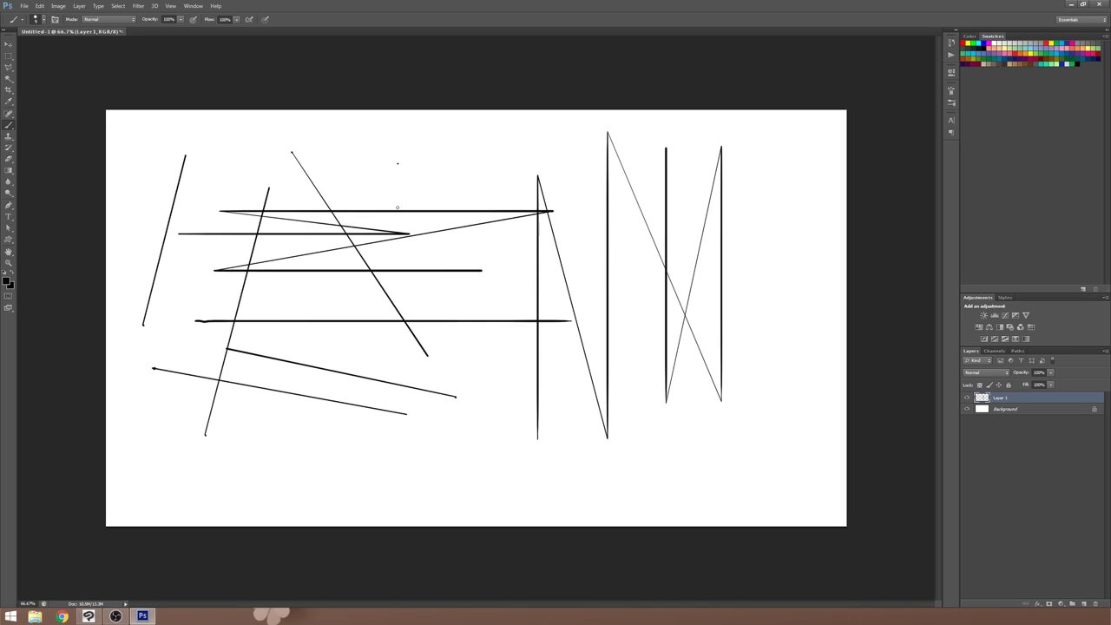
shift+click(505, 460)
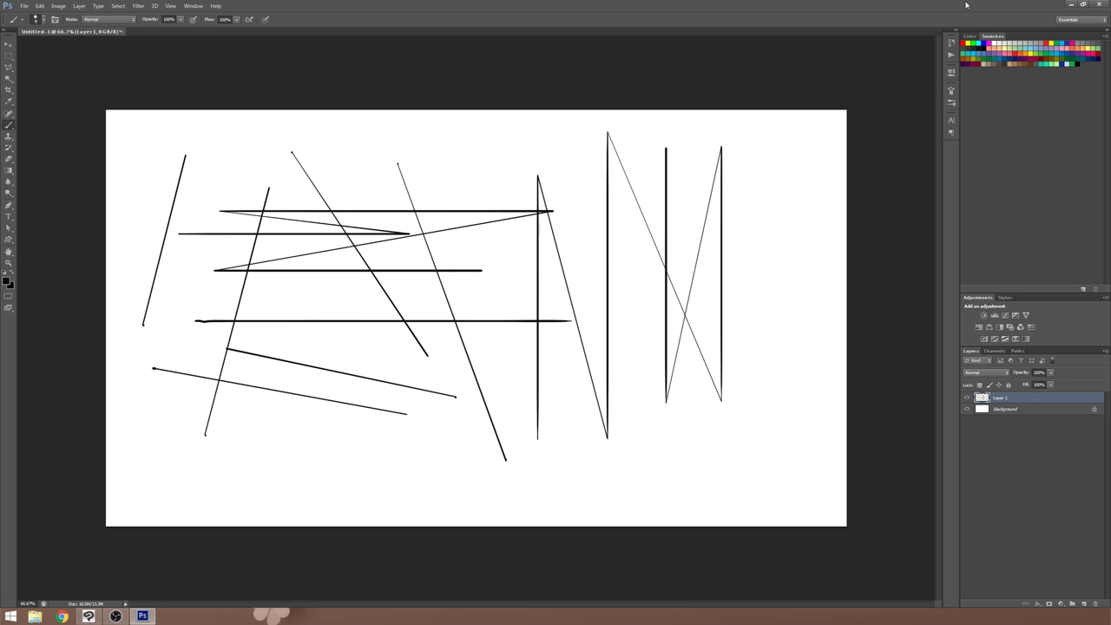
click(1072, 5)
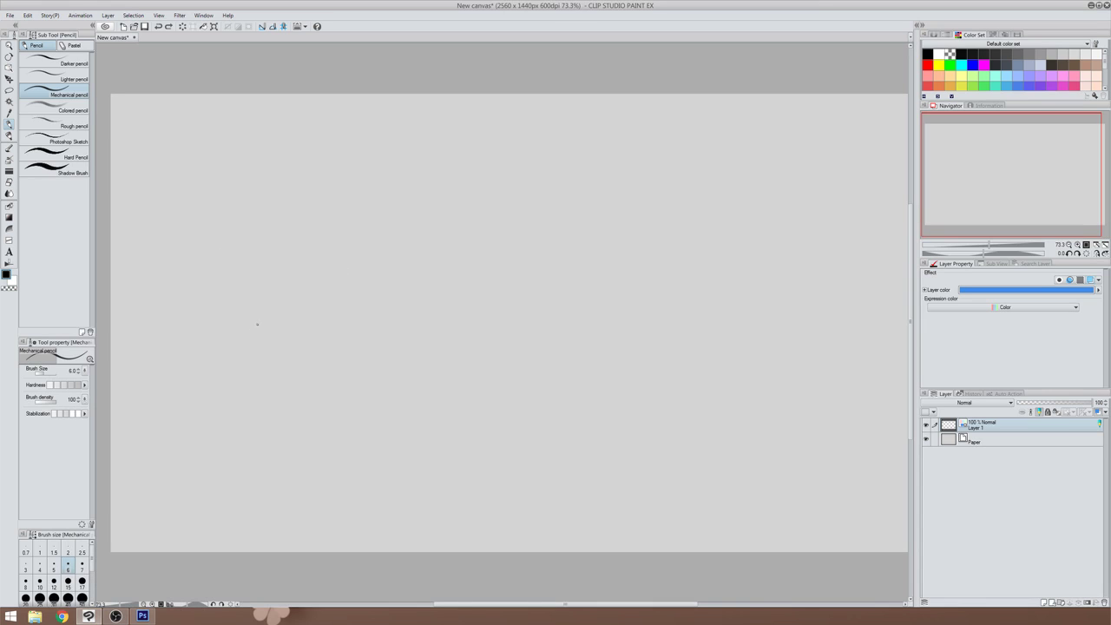
Draw four connected blue straight lines on Layer 1 with the Mechanical pencil
mouse_move(257, 324)
mouse_down()
mouse_move(295, 246)
mouse_move(436, 130)
mouse_move(378, 138)
mouse_move(628, 243)
mouse_move(590, 223)
mouse_move(513, 144)
mouse_move(578, 155)
mouse_move(487, 146)
mouse_move(543, 385)
mouse_move(486, 380)
mouse_up()
mouse_move(486, 379)
mouse_down()
mouse_move(283, 382)
mouse_move(232, 355)
mouse_move(139, 402)
mouse_move(312, 475)
mouse_up()
drag(312, 476, 568, 378)
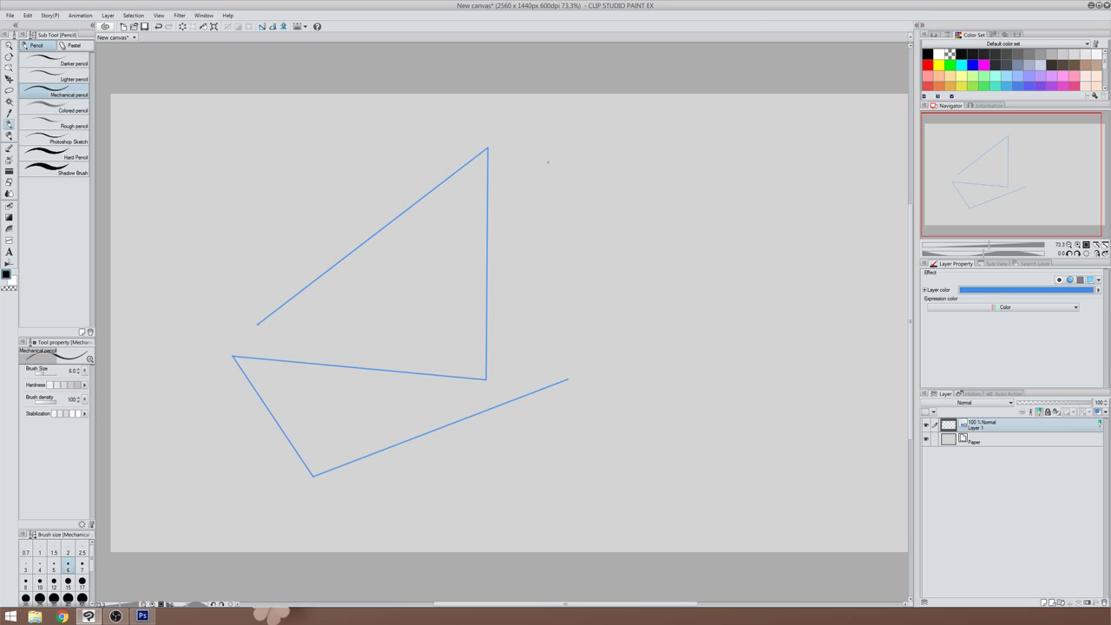
mouse_move(543, 159)
mouse_down()
mouse_move(630, 303)
mouse_move(651, 372)
mouse_move(694, 421)
mouse_move(517, 275)
mouse_move(683, 162)
mouse_move(625, 277)
mouse_move(576, 433)
mouse_move(542, 158)
mouse_up()
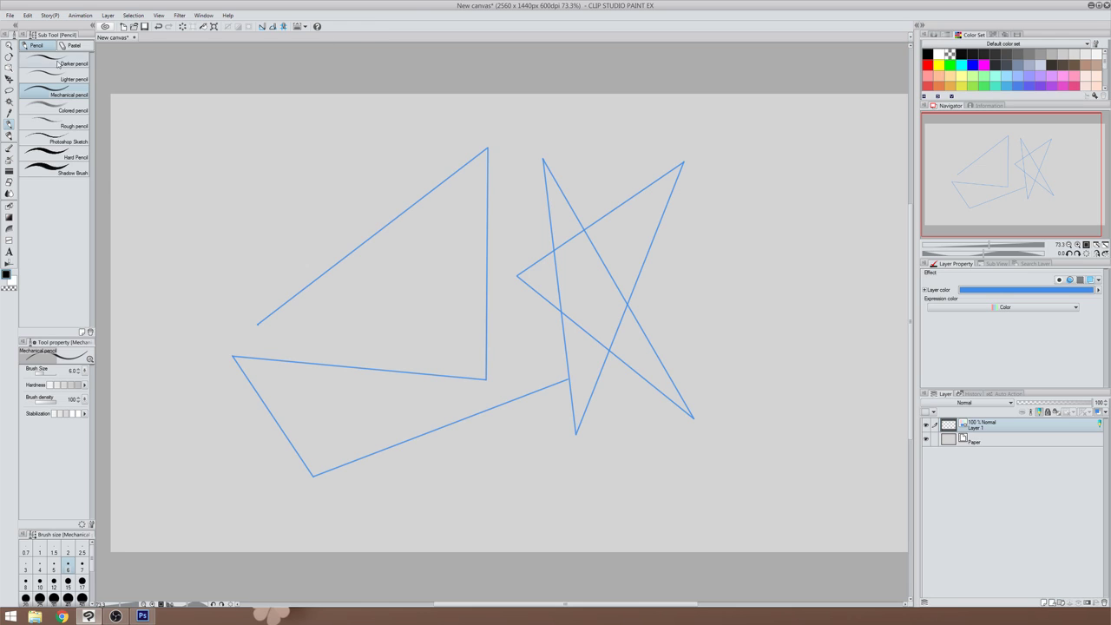
Marquee-select the blue drawing, delete it, and clear the selection
click(9, 91)
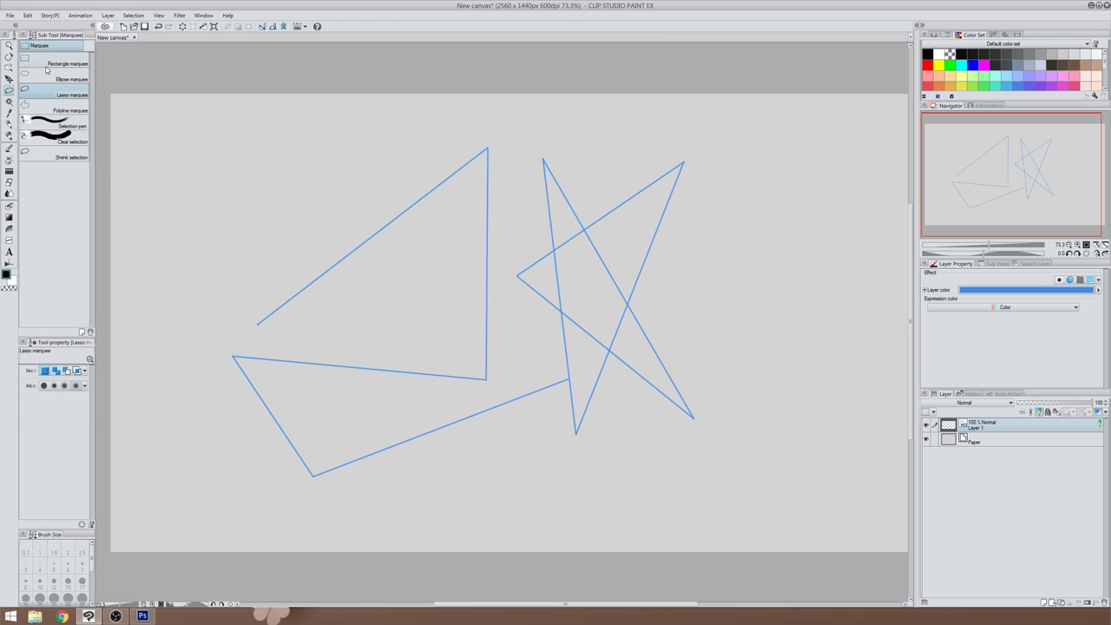
drag(194, 115, 769, 486)
key(Delete)
scroll(269, 223, up, 1)
scroll(259, 482, down, 1)
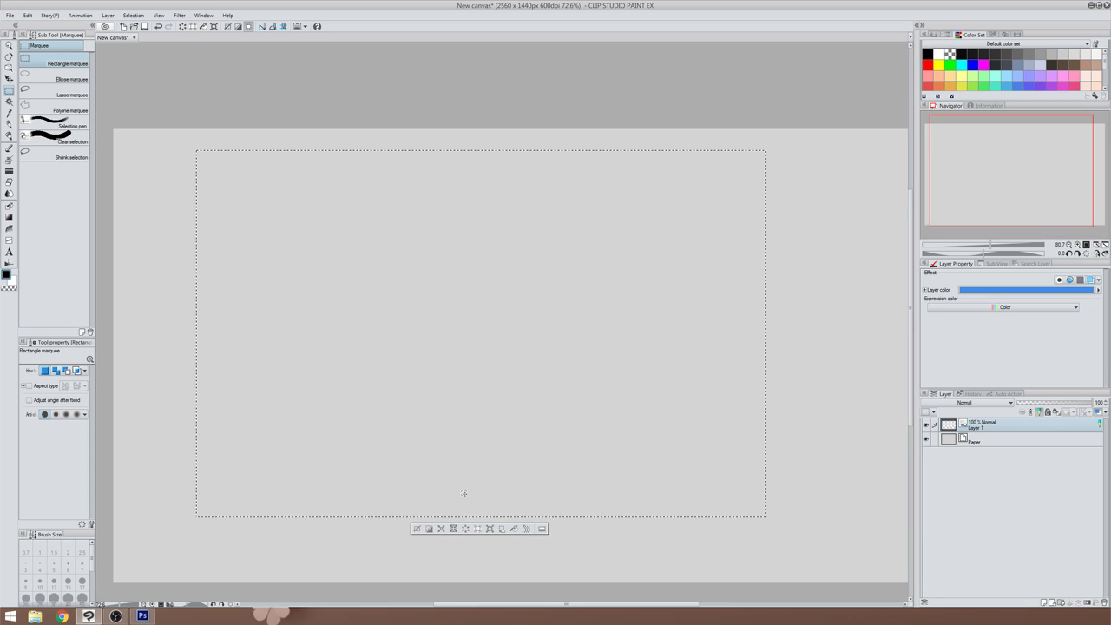
click(416, 532)
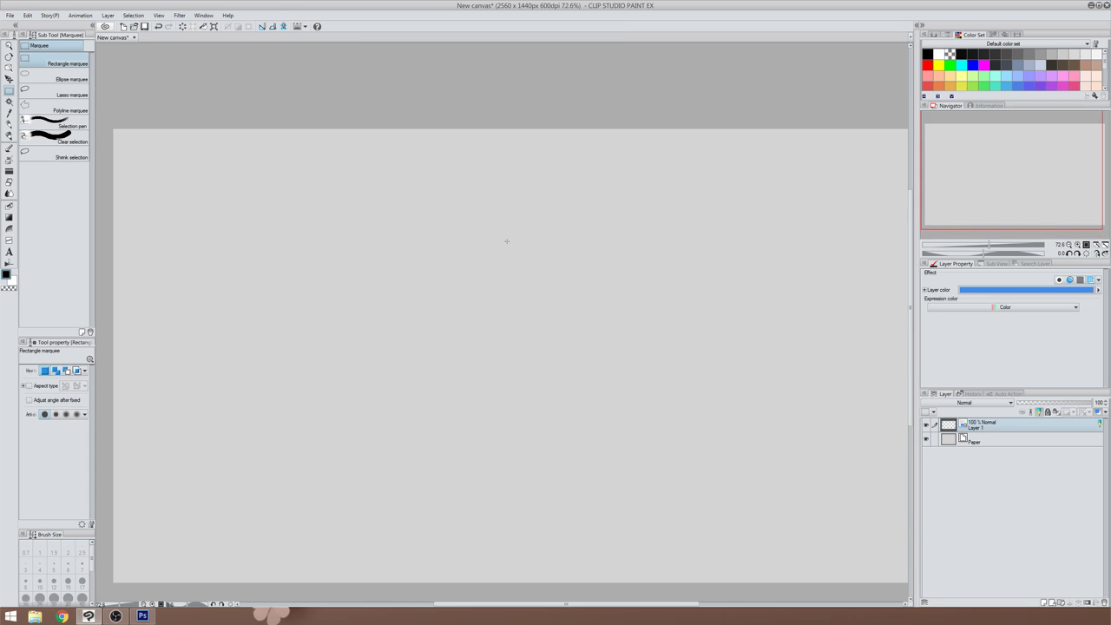
scroll(508, 239, down, 1)
Open the Layer menu toward Ruler - Frame > Create Perspective Ruler
click(108, 16)
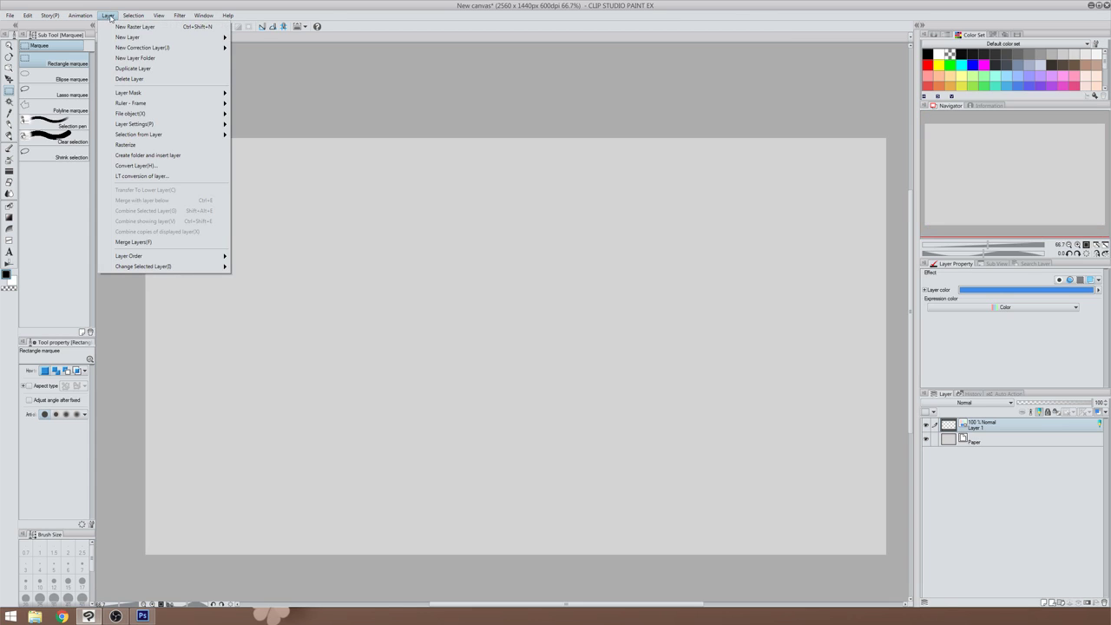
click(111, 16)
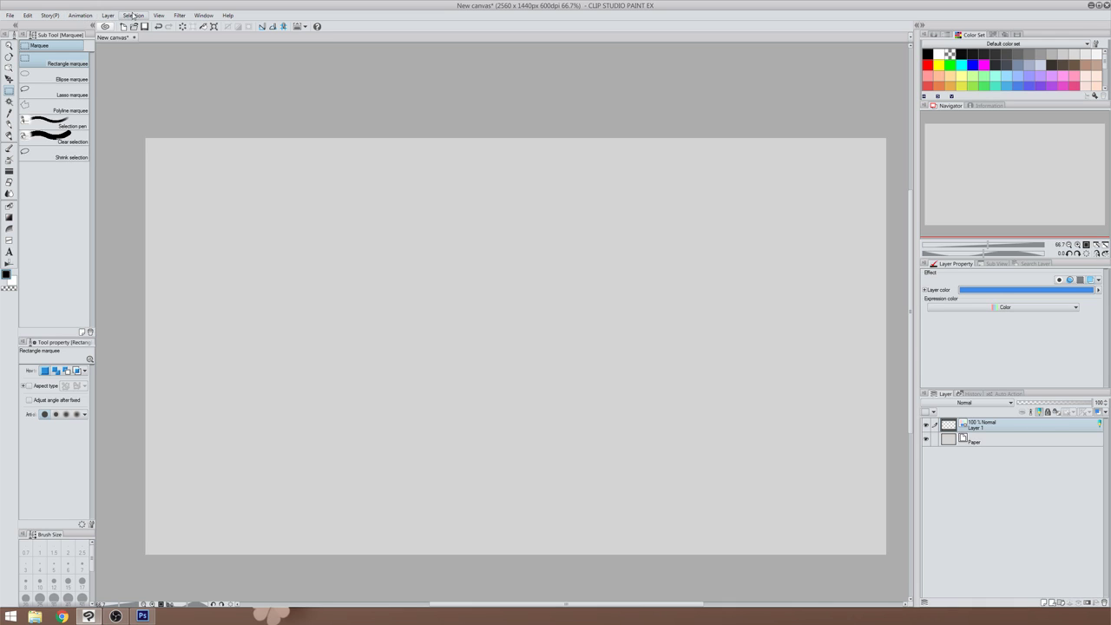
click(112, 18)
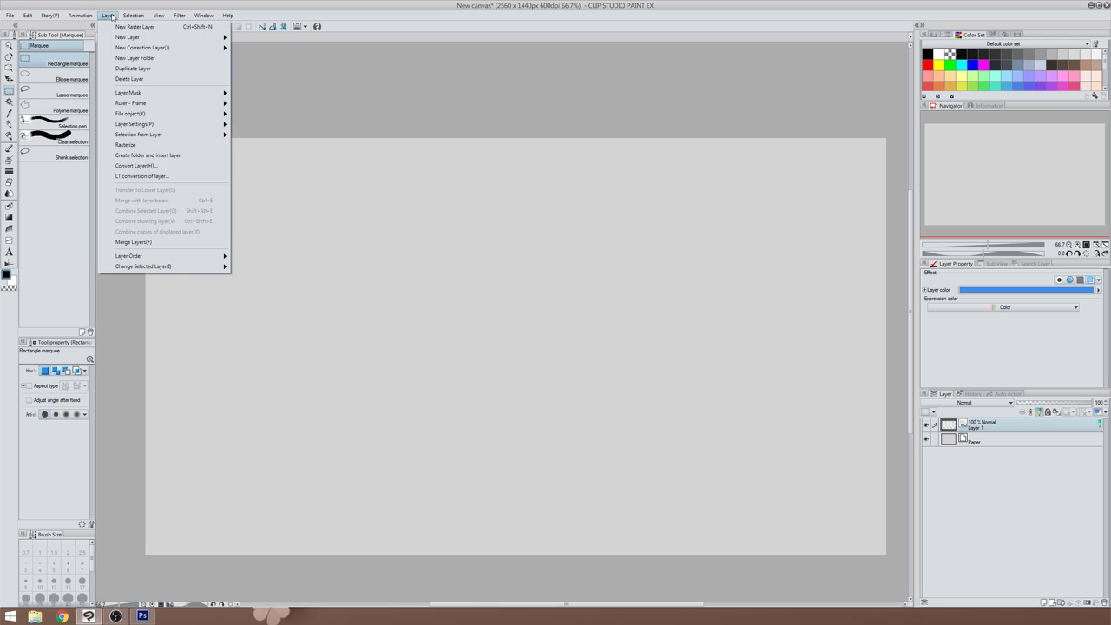
mouse_move(172, 105)
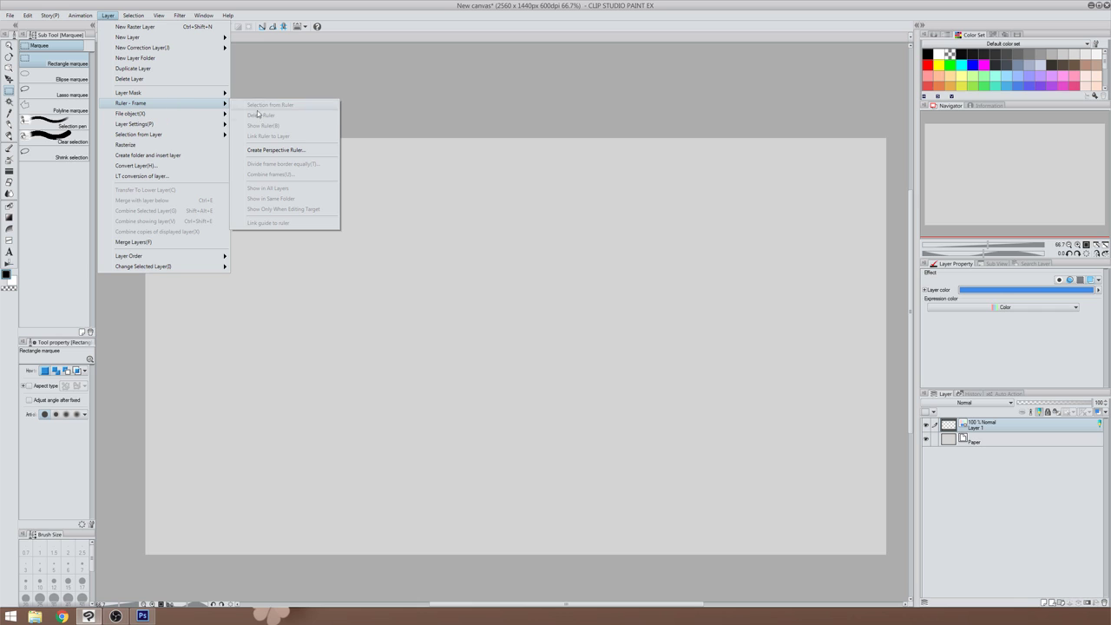
Create a 1-point perspective ruler from the Create Perspective Ruler dialog
click(268, 153)
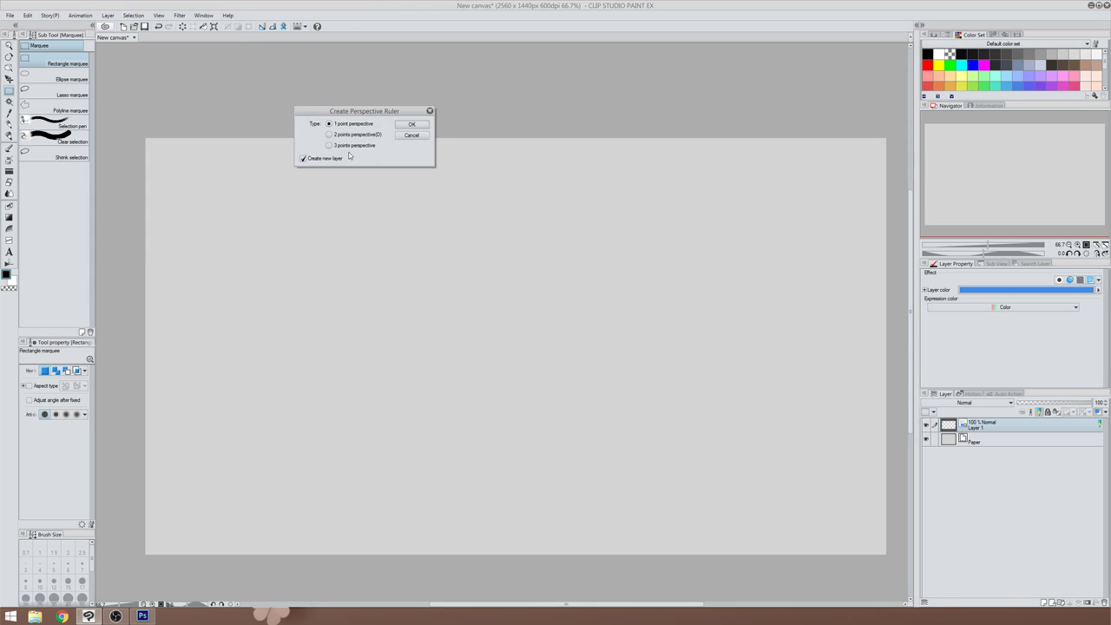
drag(354, 112, 581, 230)
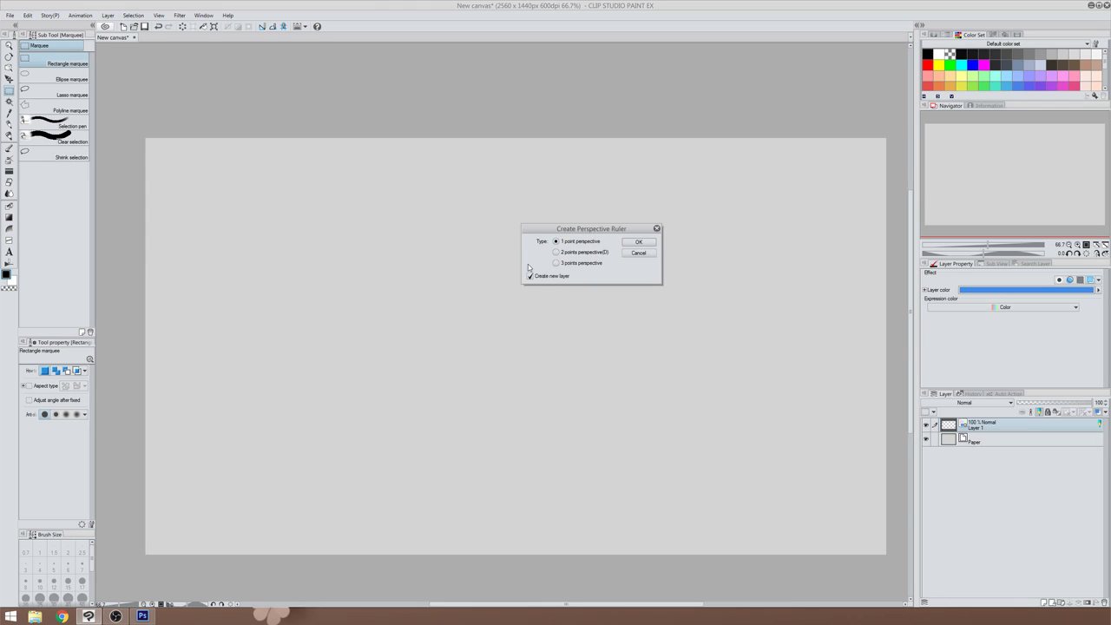
click(636, 242)
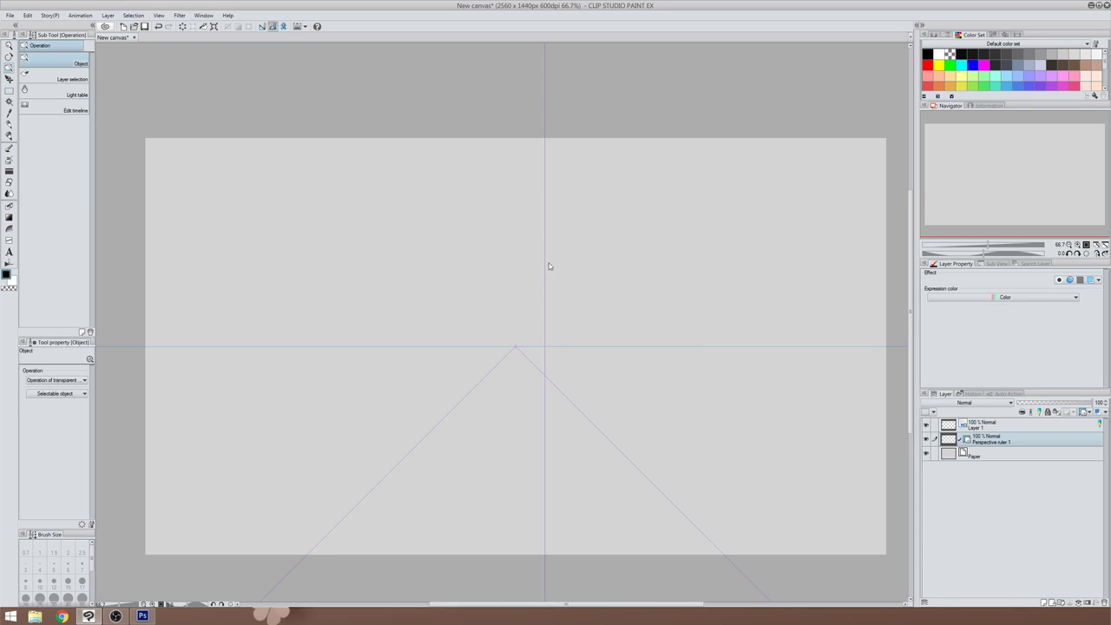
scroll(521, 284, down, 2)
scroll(499, 377, up, 1)
scroll(499, 379, up, 1)
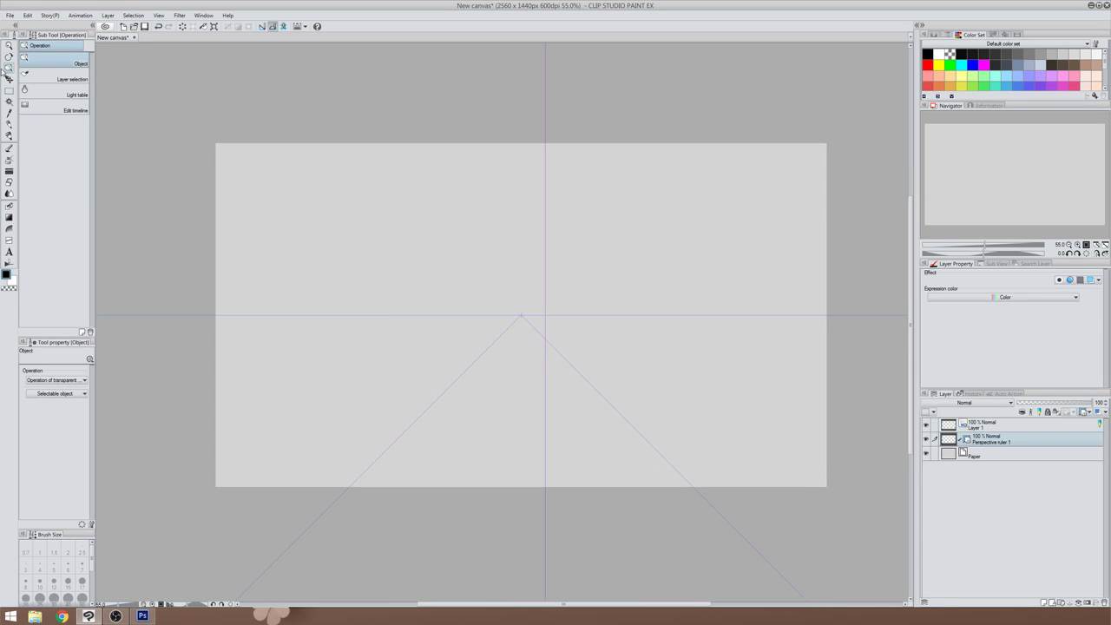
Move the vanishing point near the canvas centre and lower the horizon slightly
click(520, 318)
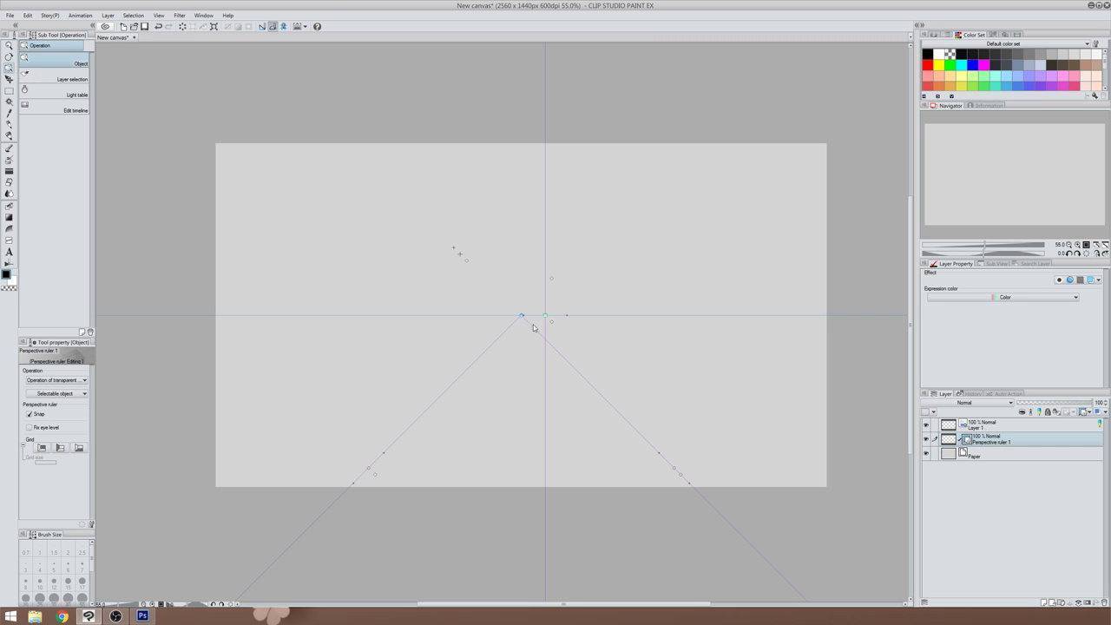
drag(545, 316, 471, 289)
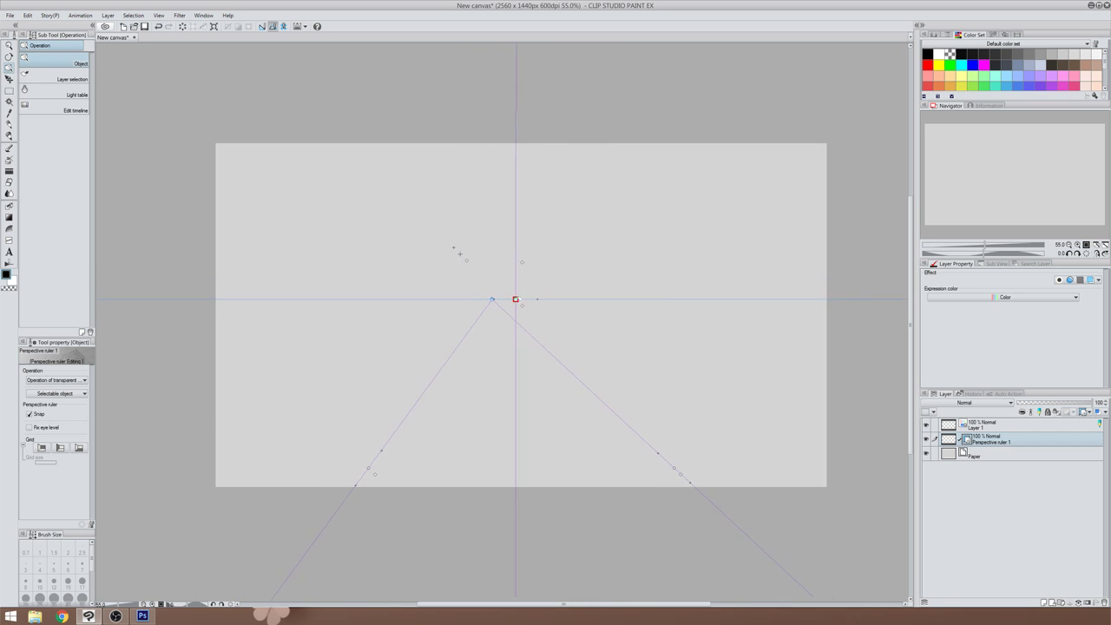
scroll(506, 340, down, 3)
scroll(499, 369, up, 2)
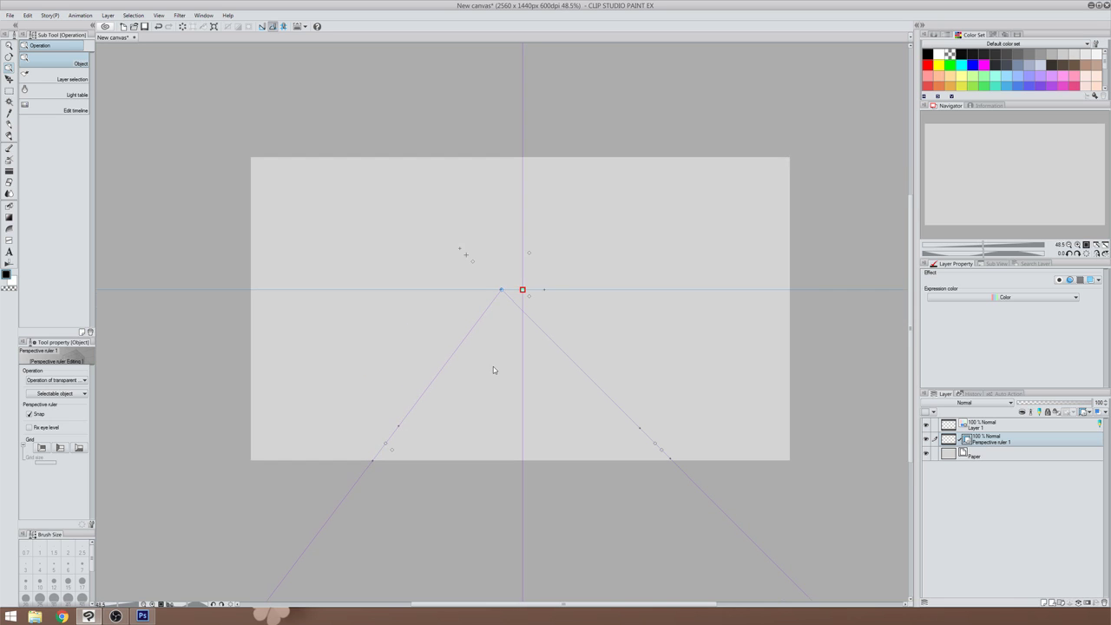
scroll(493, 365, down, 2)
scroll(493, 364, up, 2)
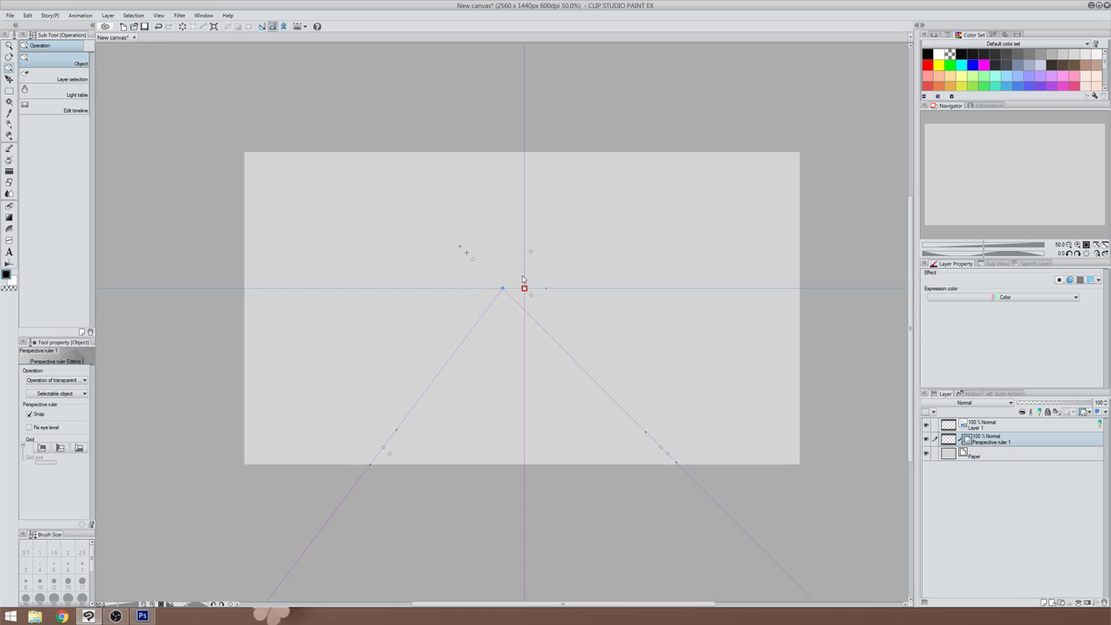
mouse_move(523, 287)
mouse_down()
mouse_move(599, 289)
mouse_move(548, 303)
mouse_move(524, 293)
mouse_up()
scroll(421, 483, down, 3)
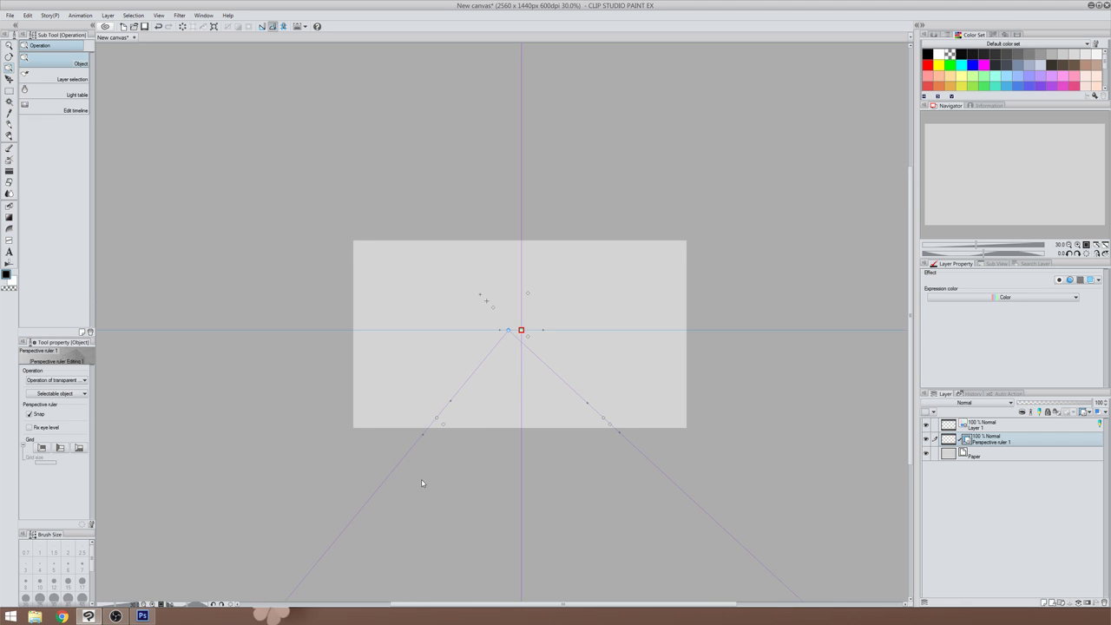
scroll(421, 484, up, 4)
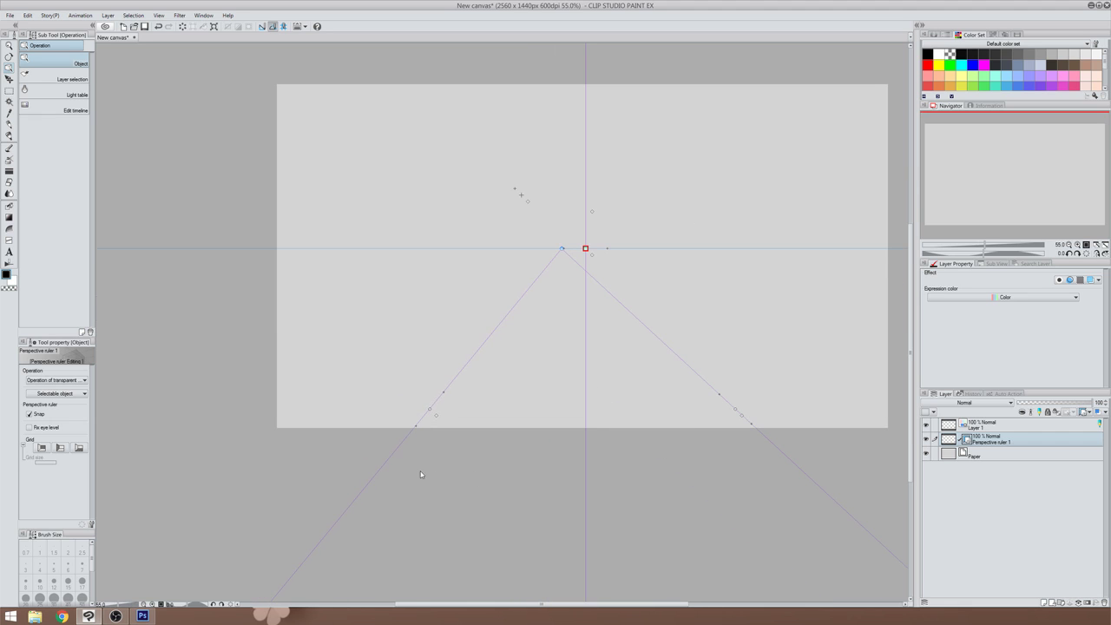
scroll(421, 474, up, 2)
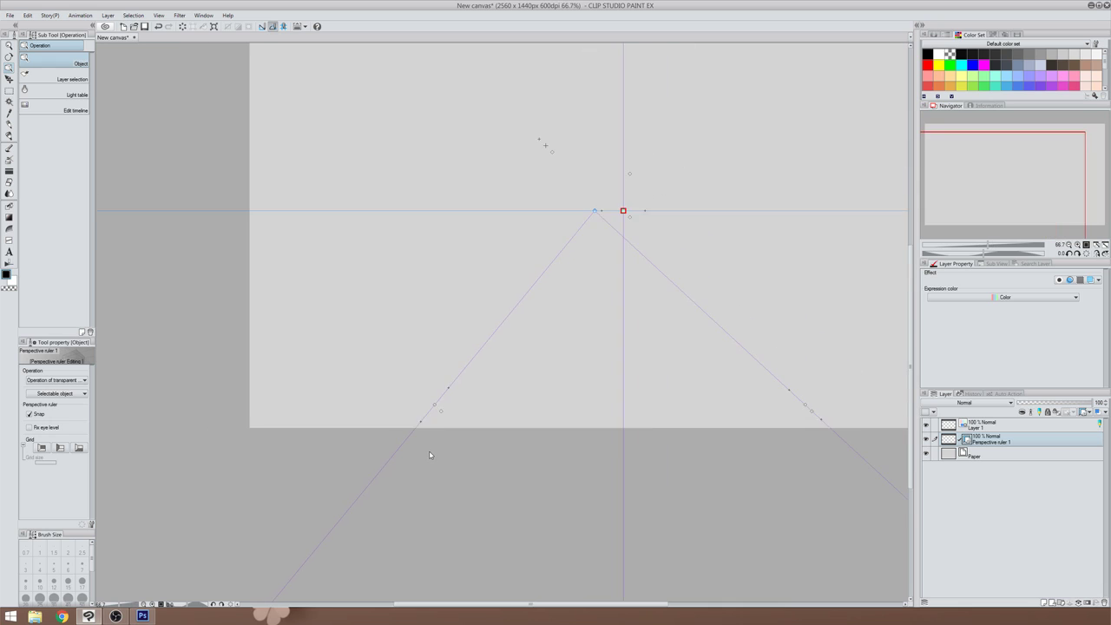
scroll(429, 453, up, 1)
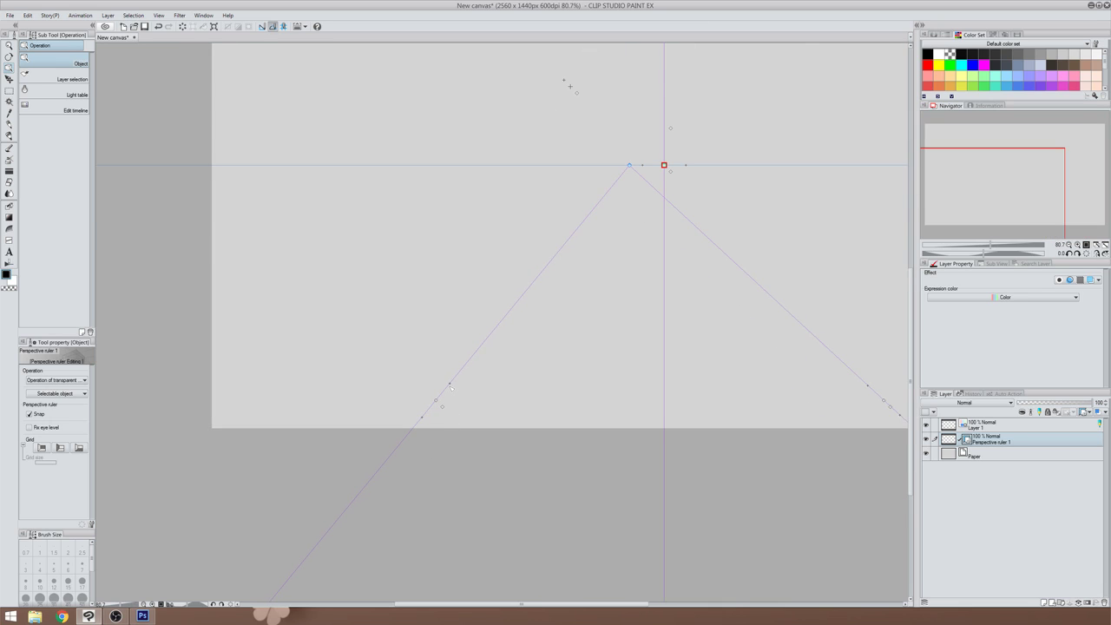
Rotate the left guide line around the vanishing point and nudge the vanishing point right
drag(437, 401, 424, 391)
scroll(434, 395, down, 2)
scroll(435, 394, up, 1)
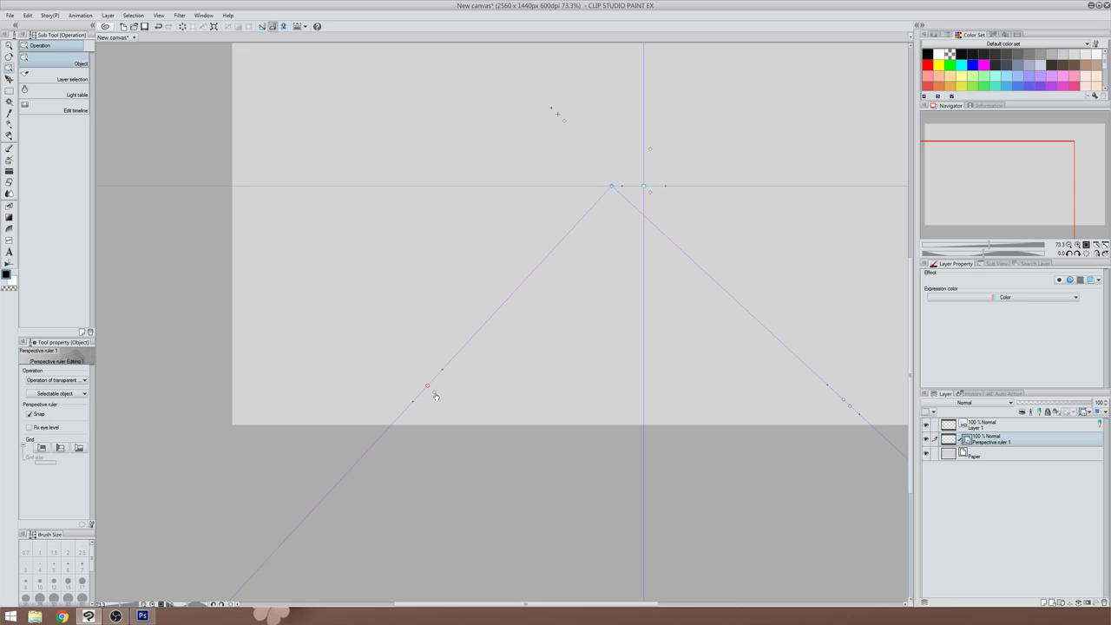
drag(427, 384, 407, 361)
drag(649, 190, 659, 189)
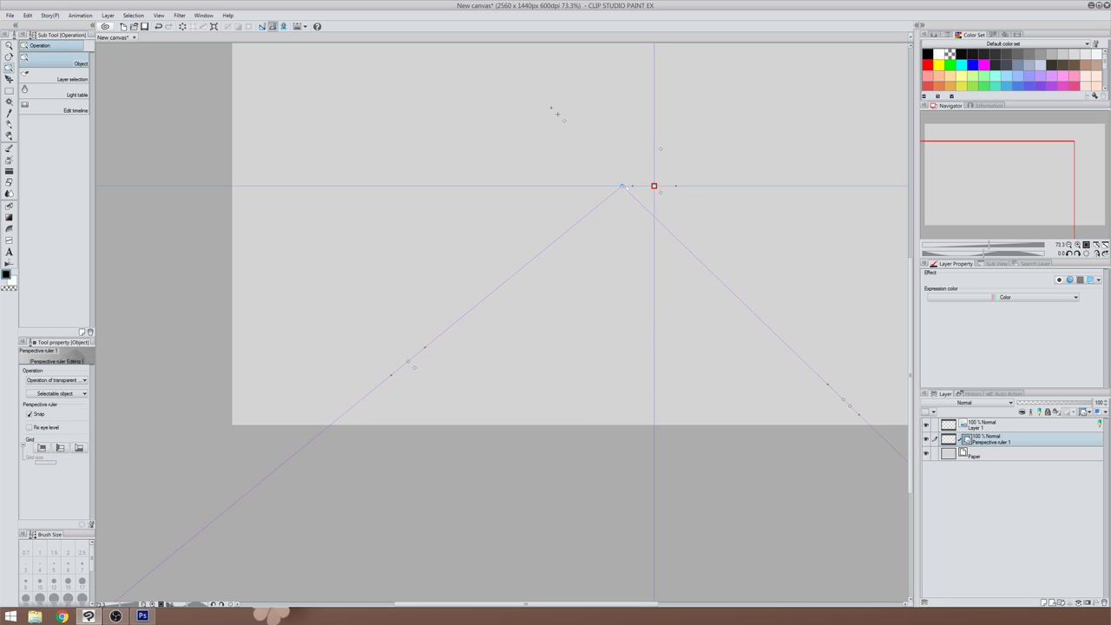
drag(414, 365, 417, 371)
drag(416, 370, 439, 378)
scroll(554, 321, down, 1)
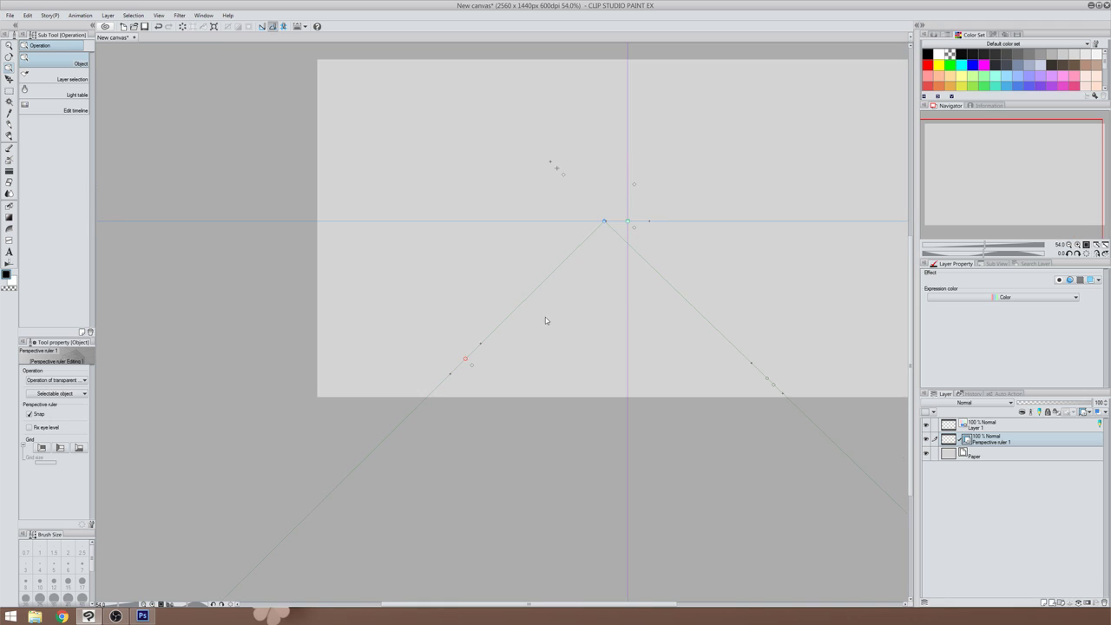
scroll(542, 322, down, 1)
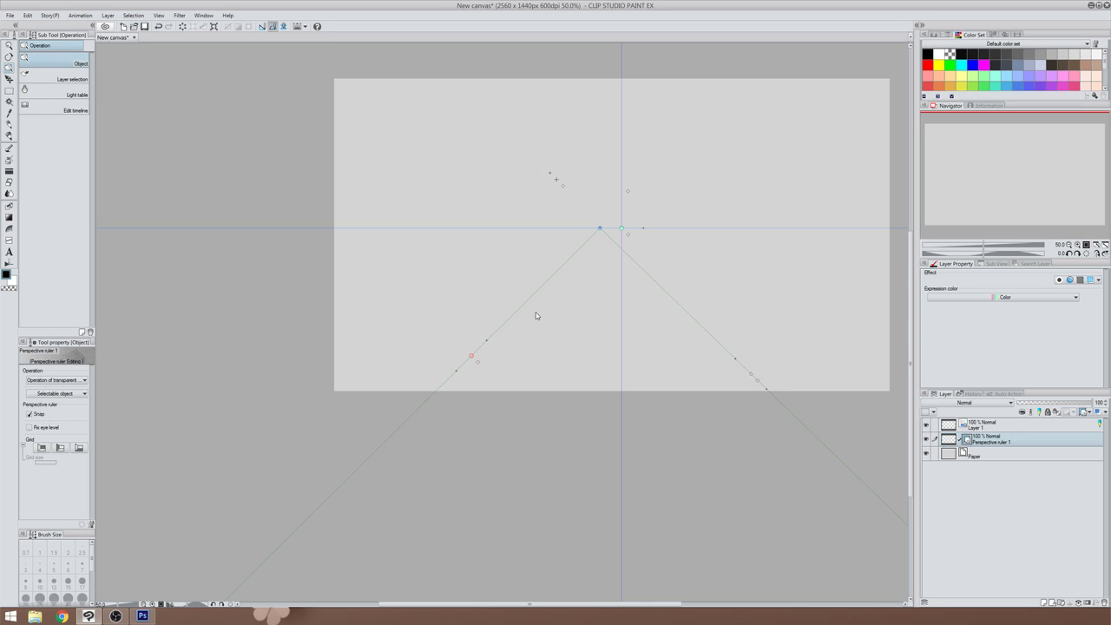
Lock the perspective ruler, select Layer 1, pick the Mechanical pencil, and enable Snap to Special Ruler
click(1047, 411)
click(1000, 426)
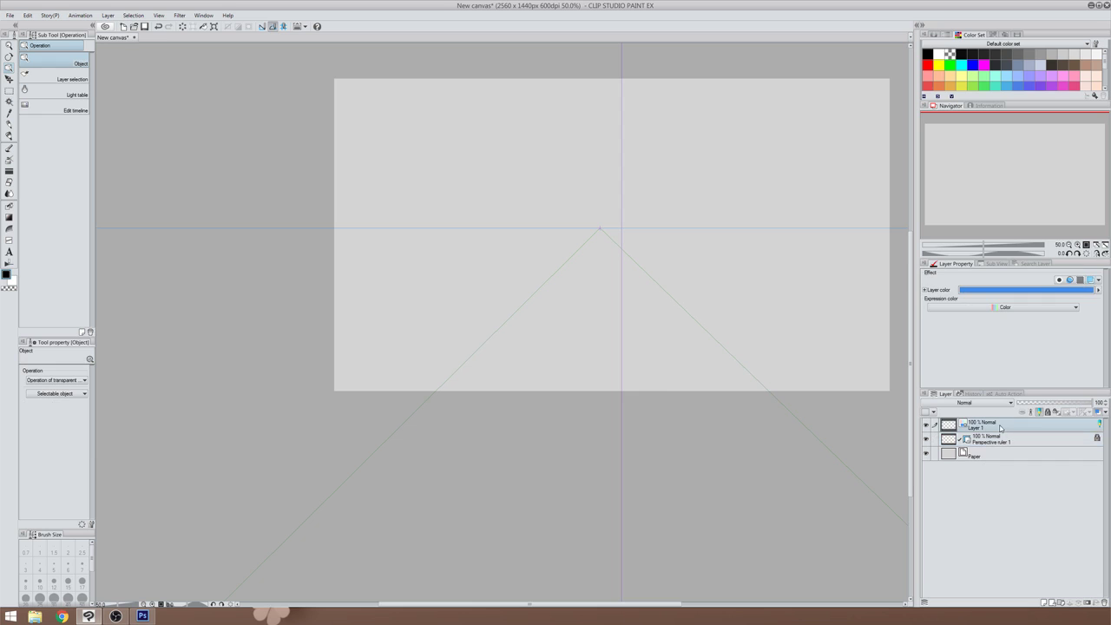
scroll(686, 320, down, 1)
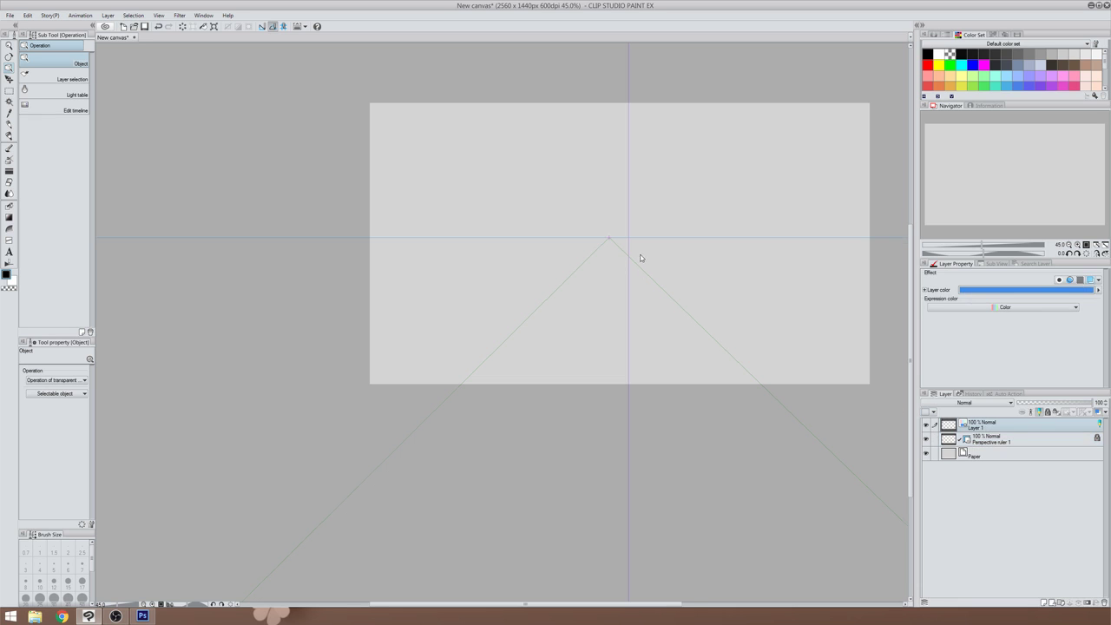
scroll(637, 255, down, 2)
scroll(650, 191, up, 3)
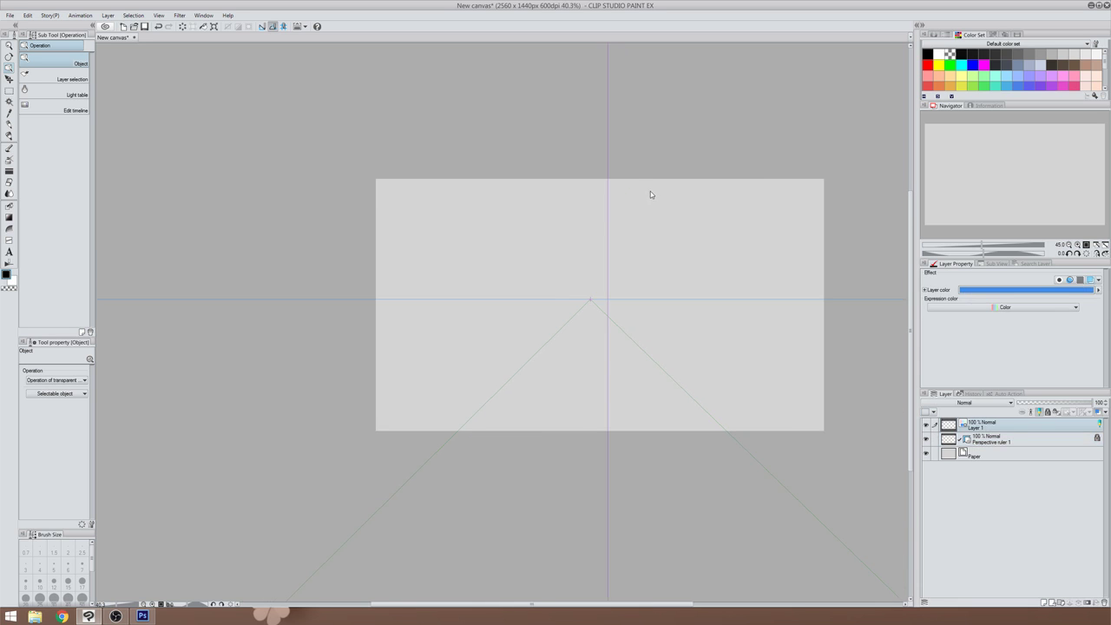
click(7, 125)
scroll(603, 293, up, 1)
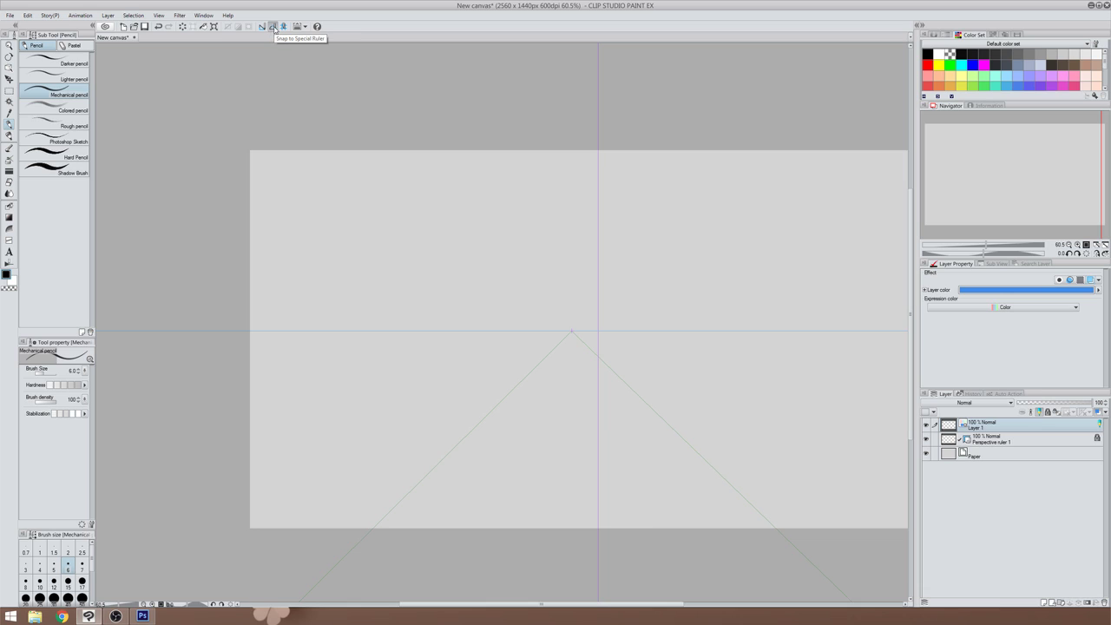
click(273, 28)
Draw ten snapped horizontal lines and two vertical lines near the right edge
drag(782, 227, 518, 222)
drag(736, 188, 389, 212)
drag(587, 272, 337, 289)
drag(705, 242, 469, 242)
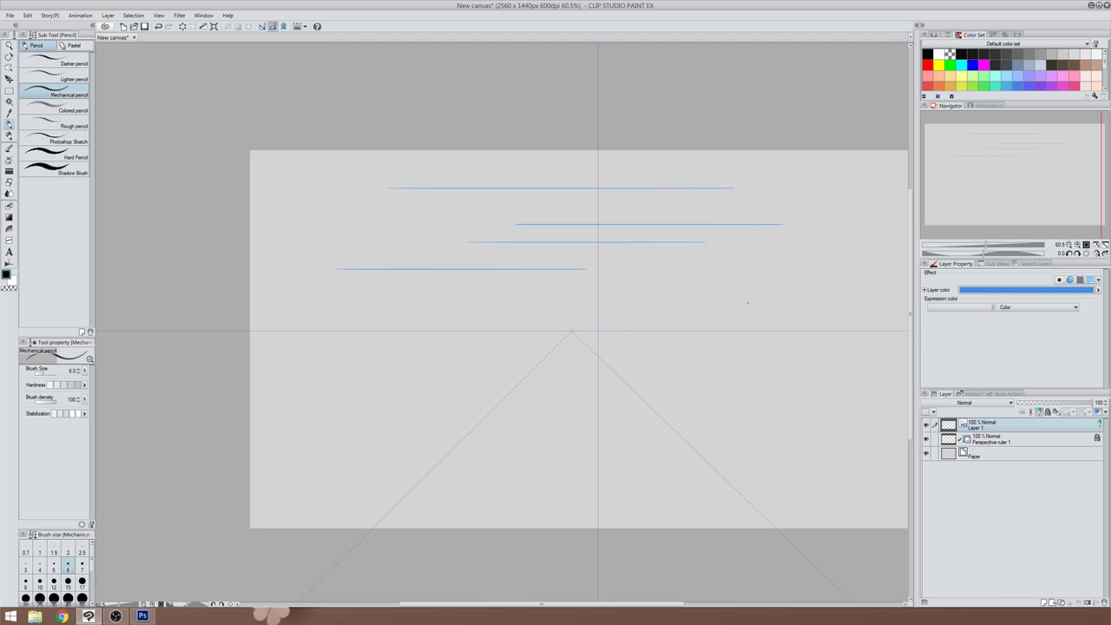
drag(752, 301, 472, 301)
drag(829, 186, 817, 462)
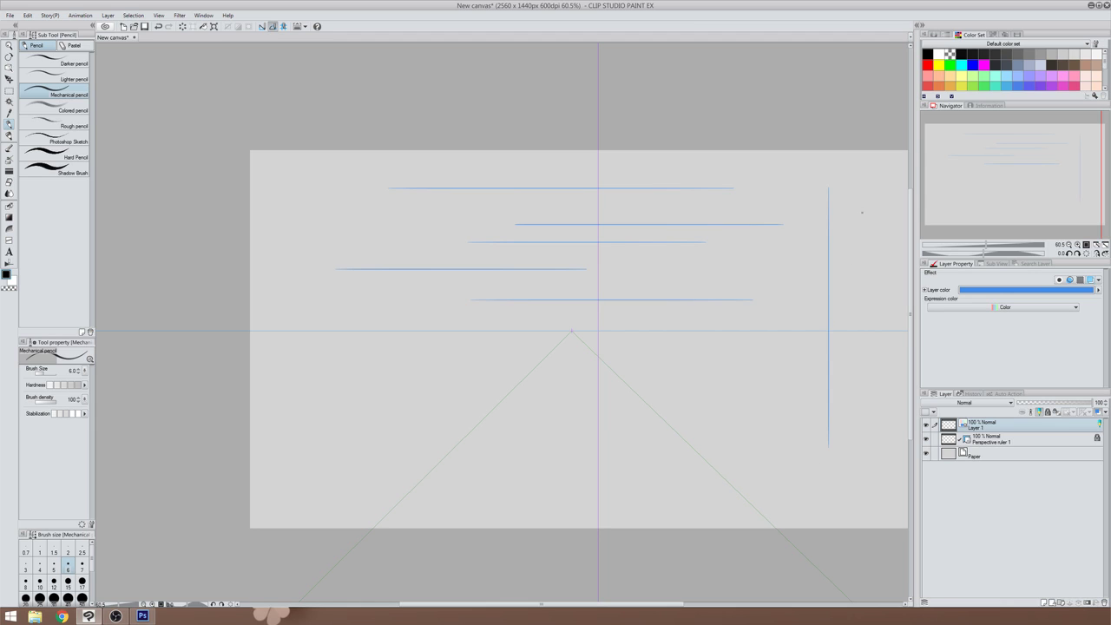
drag(860, 224, 860, 453)
drag(766, 385, 545, 385)
drag(632, 449, 336, 449)
drag(465, 372, 258, 373)
drag(510, 343, 250, 343)
drag(425, 223, 259, 223)
With the Wireframe Pen, draw six thicker snapped horizontal lines across the canvas
click(8, 135)
click(57, 171)
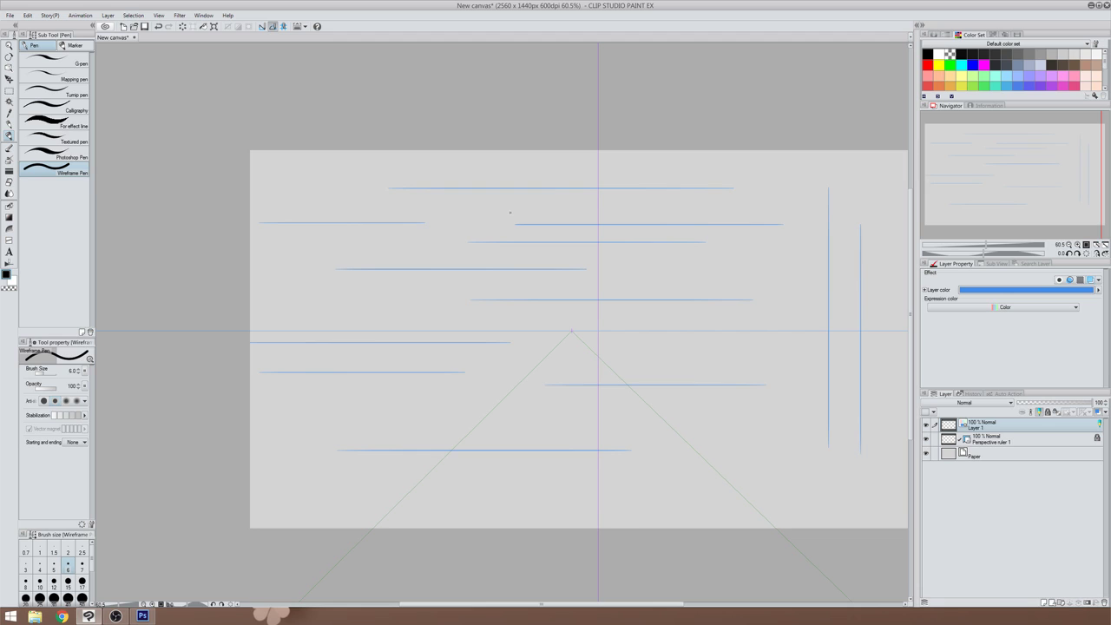
drag(514, 212, 308, 212)
drag(509, 242, 299, 242)
drag(675, 277, 413, 278)
drag(611, 324, 308, 324)
drag(692, 414, 405, 413)
drag(823, 350, 612, 351)
Draw five thick snapped vertical lines on the left and right, then return to the Mechanical pencil
drag(797, 196, 797, 330)
drag(333, 154, 334, 436)
drag(378, 236, 377, 473)
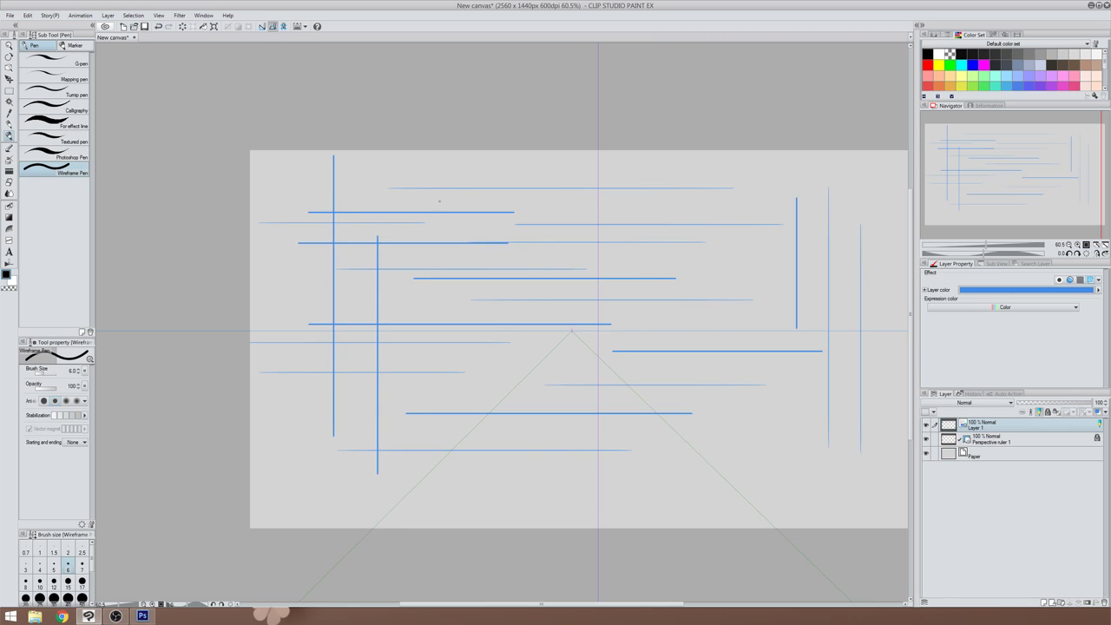
drag(875, 194, 875, 474)
drag(747, 243, 746, 443)
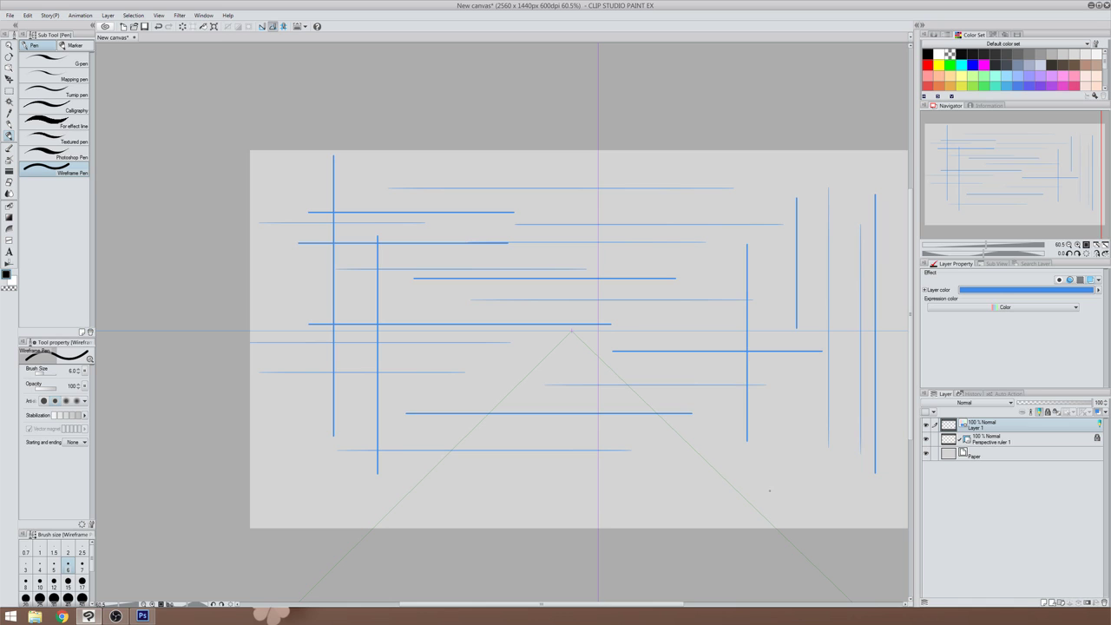
scroll(582, 235, down, 3)
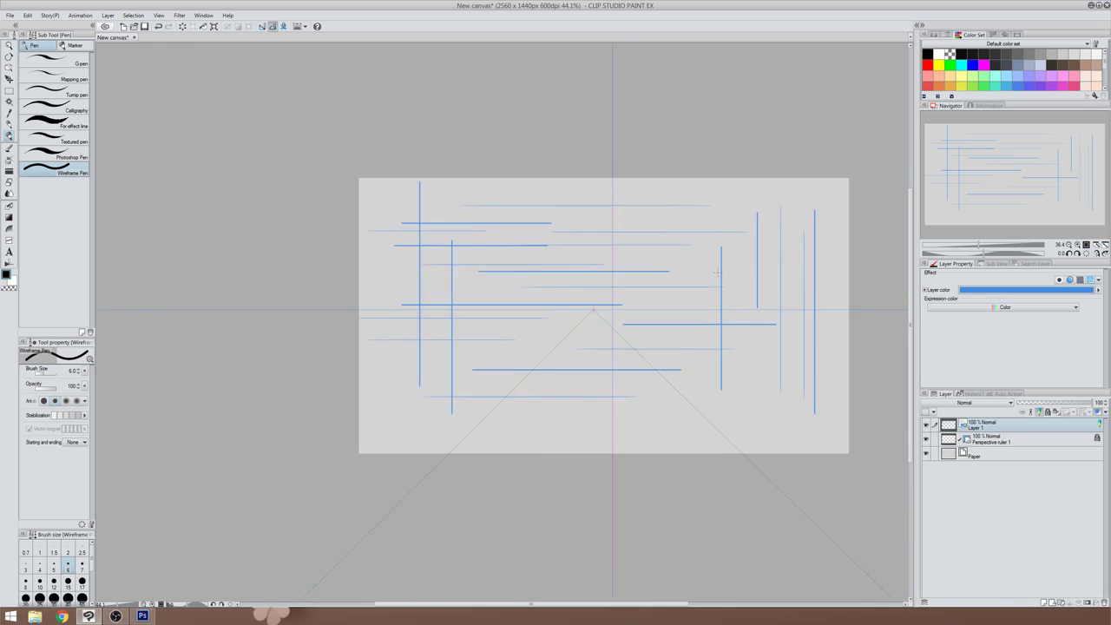
click(9, 124)
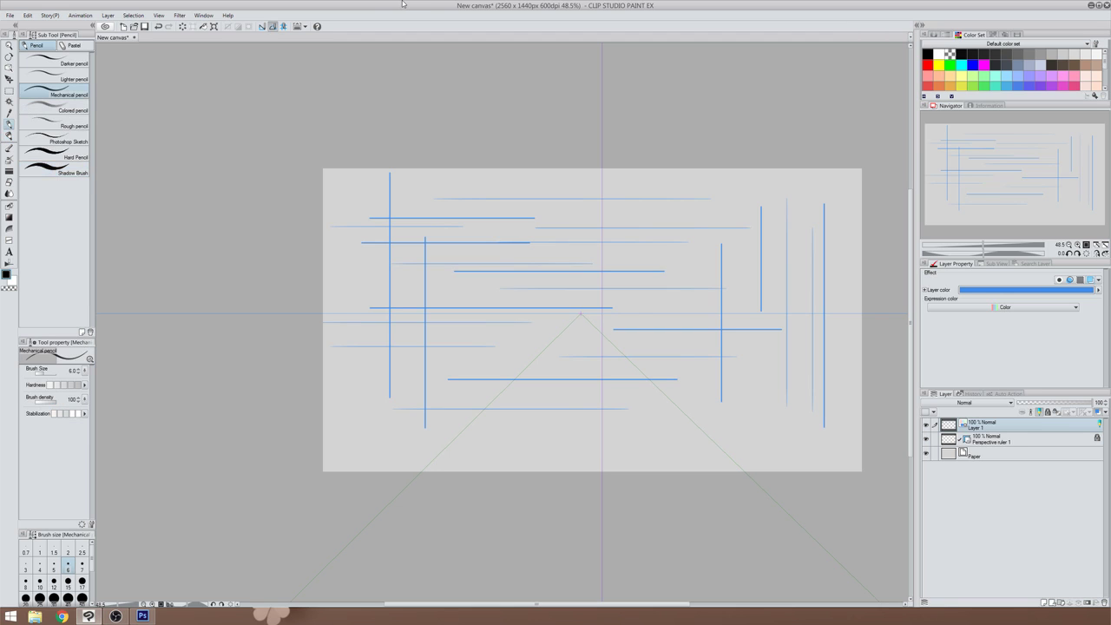